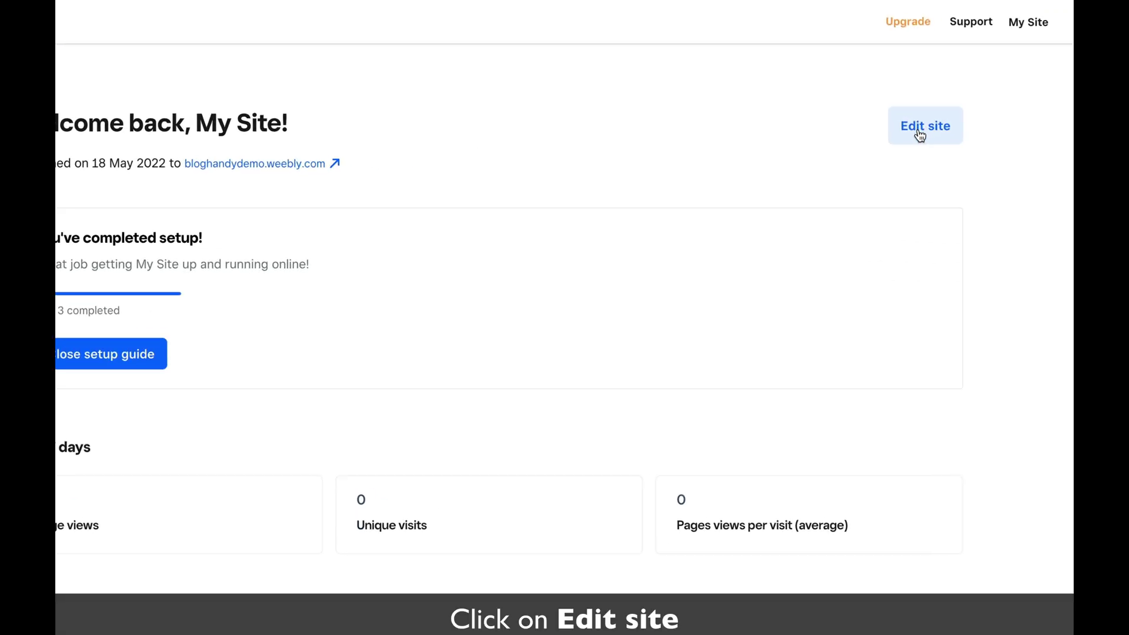
Step: Open the site for editing and add a standard page named My Blog
{"action": "left_click", "coordinate": [921, 135]}
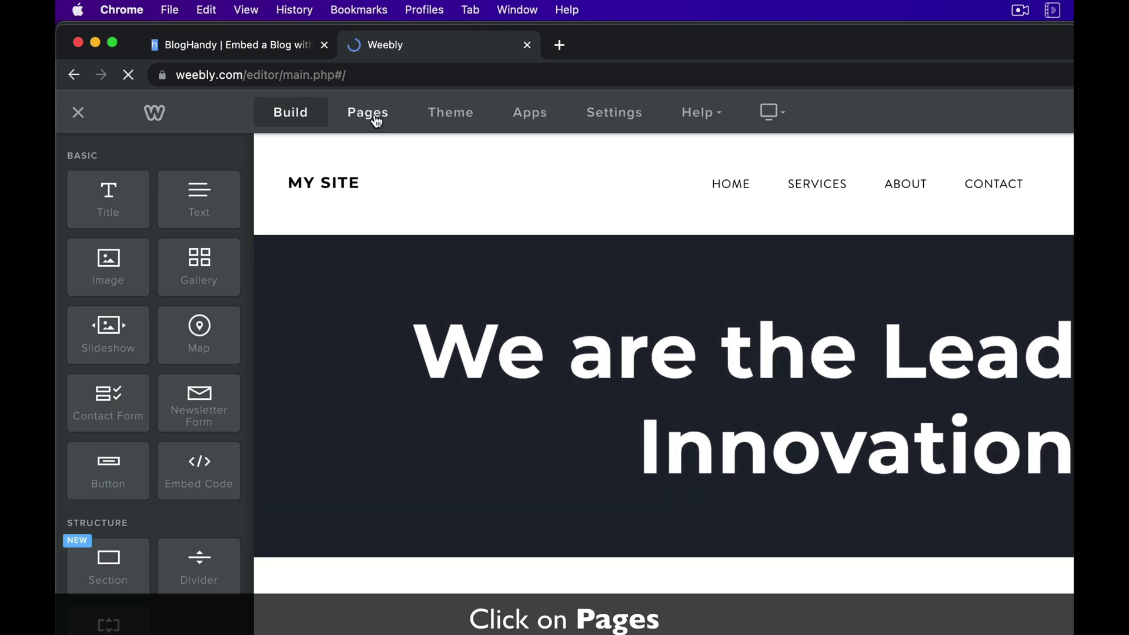
{"action": "left_click", "coordinate": [377, 122]}
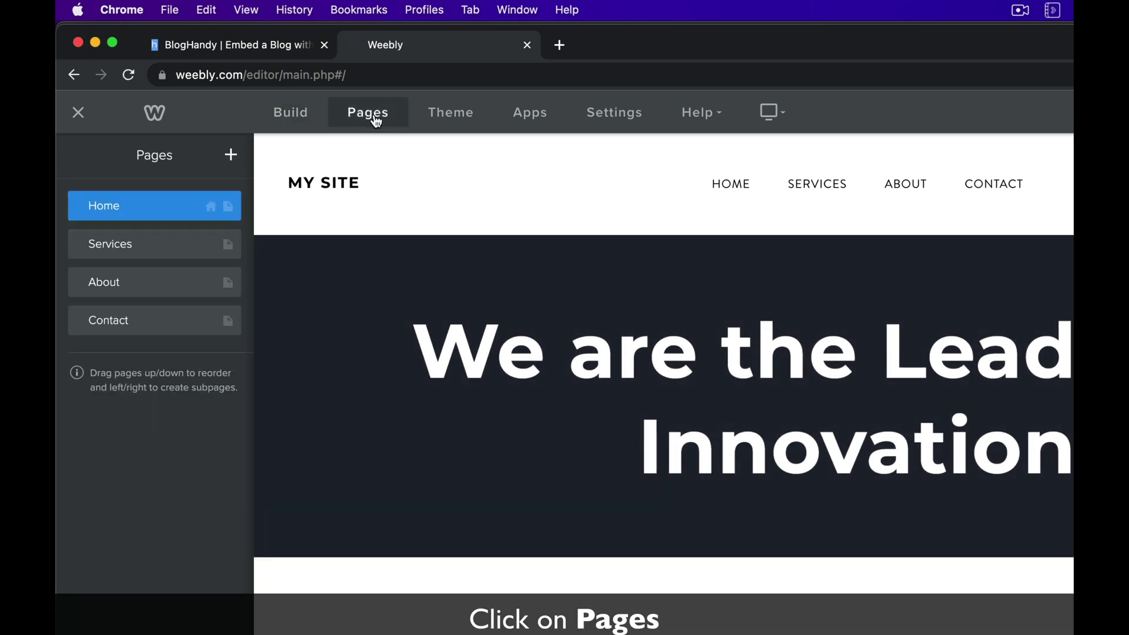
{"action": "left_click", "coordinate": [231, 158]}
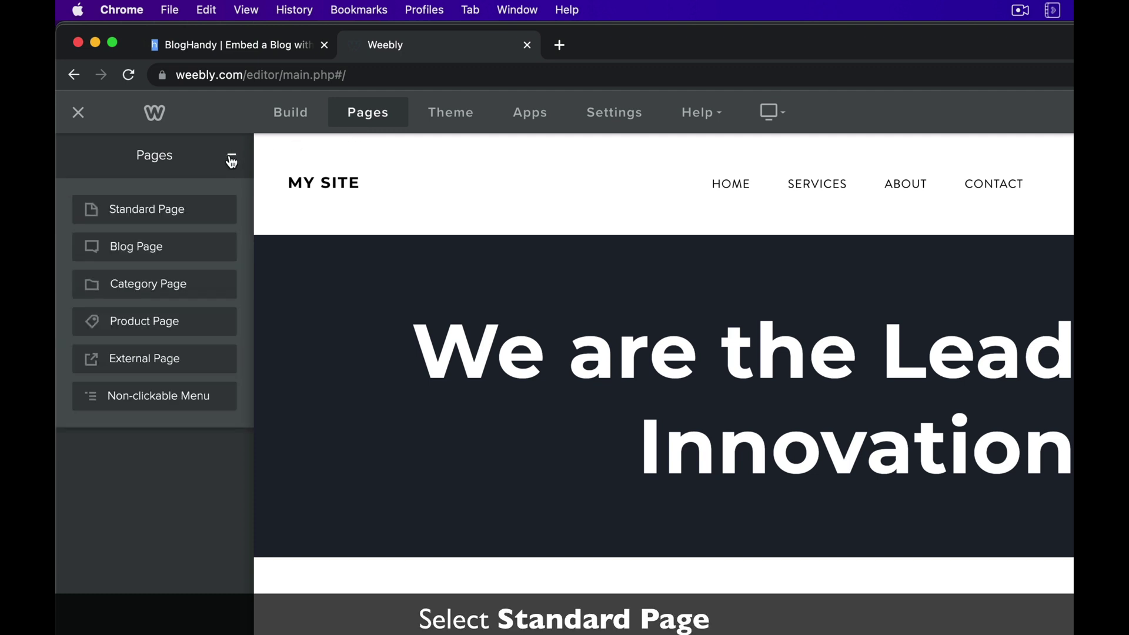
{"action": "left_click", "coordinate": [180, 218]}
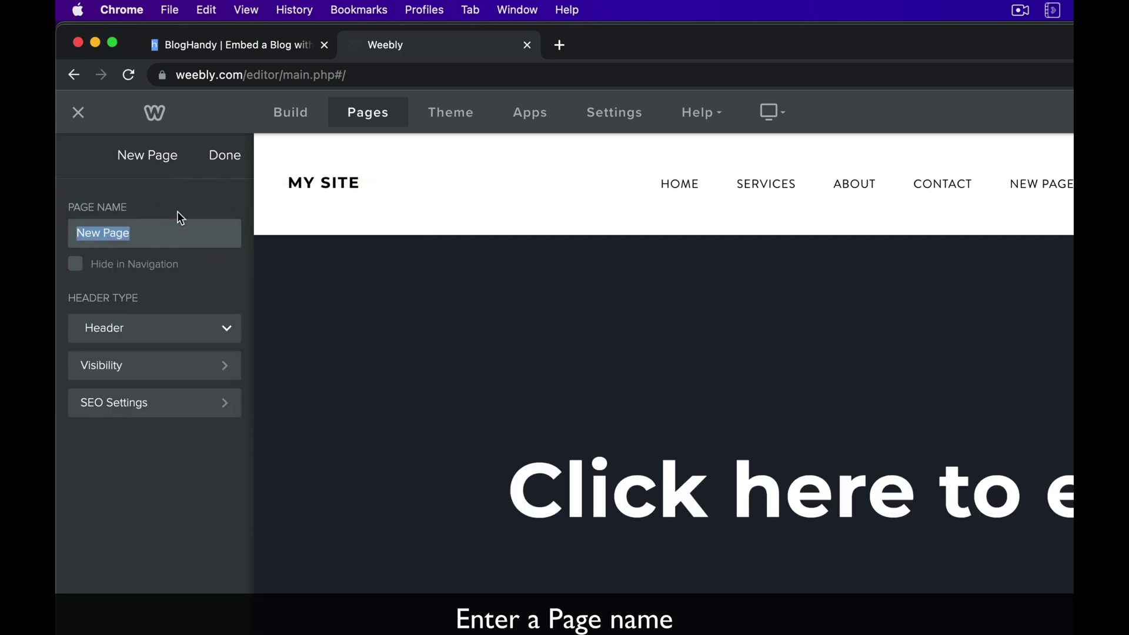
{"action": "type", "text": "My Blog"}
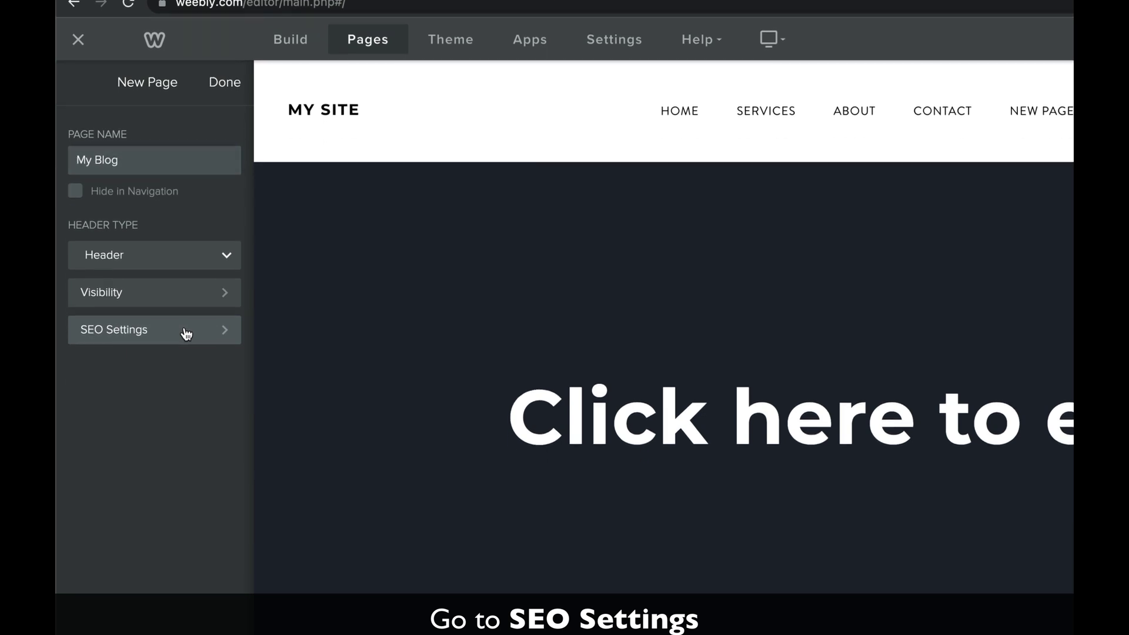
Step: Copy the Step 1 script code from BlogHandy into the footer code of the My Blog page's SEO settings in Weebly and finish the page settings
{"action": "left_click", "coordinate": [186, 406]}
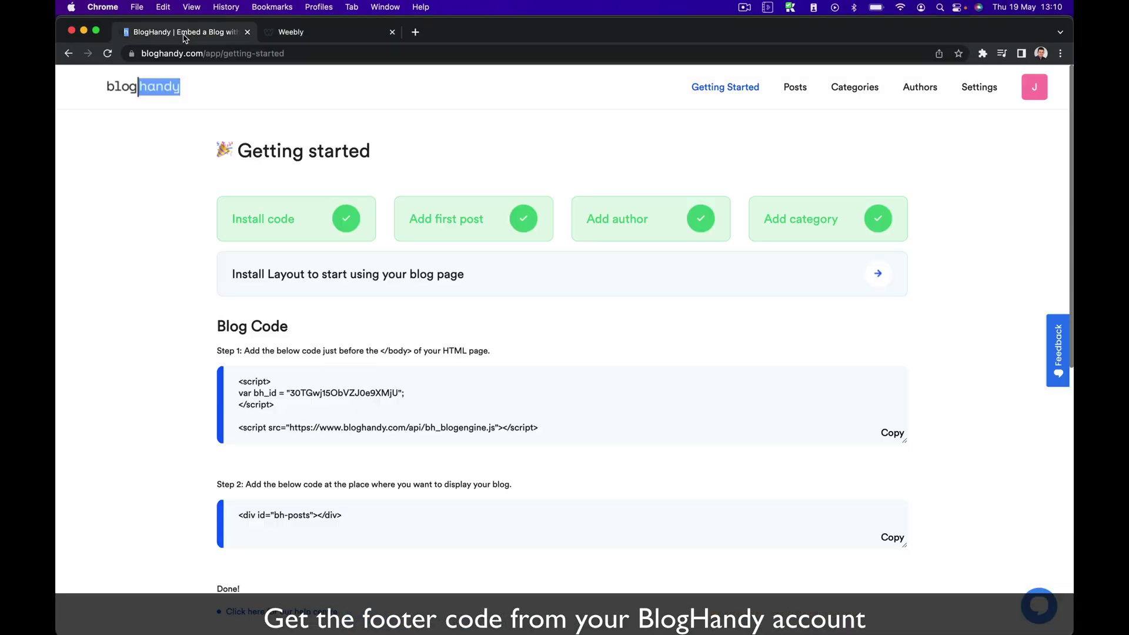
{"action": "left_click", "coordinate": [184, 33]}
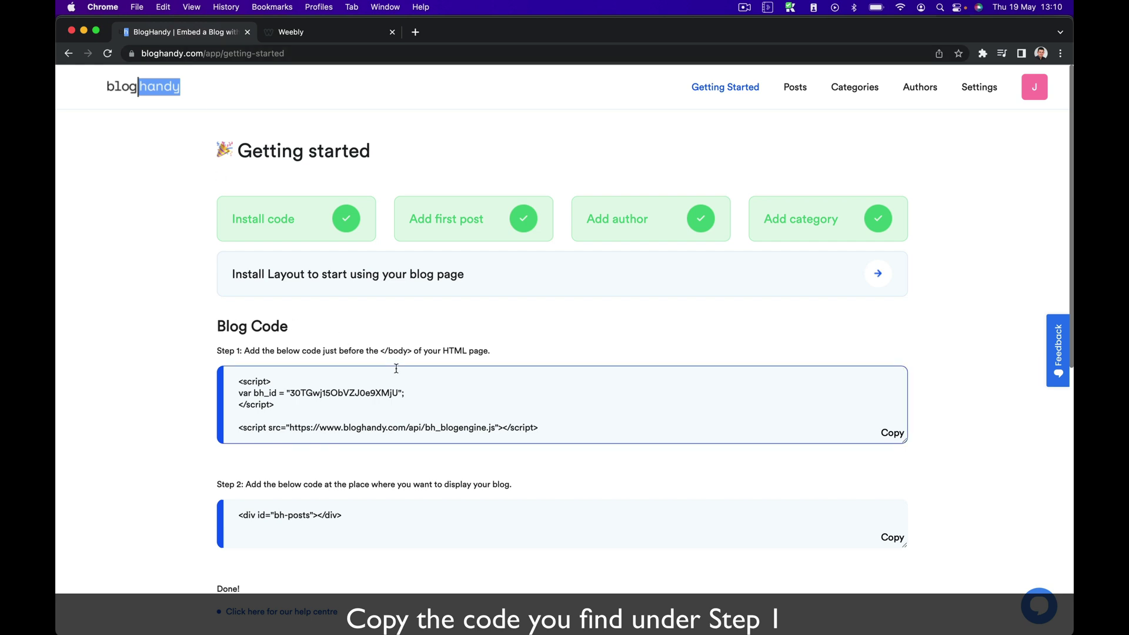
{"action": "left_click", "coordinate": [238, 381]}
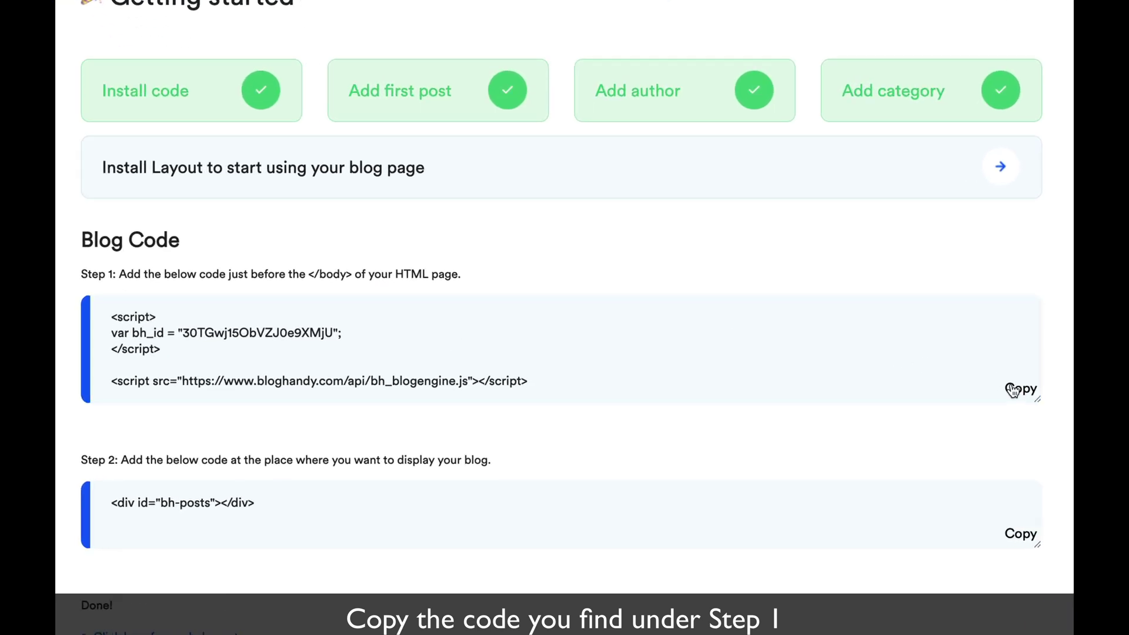
{"action": "left_click", "coordinate": [1021, 390]}
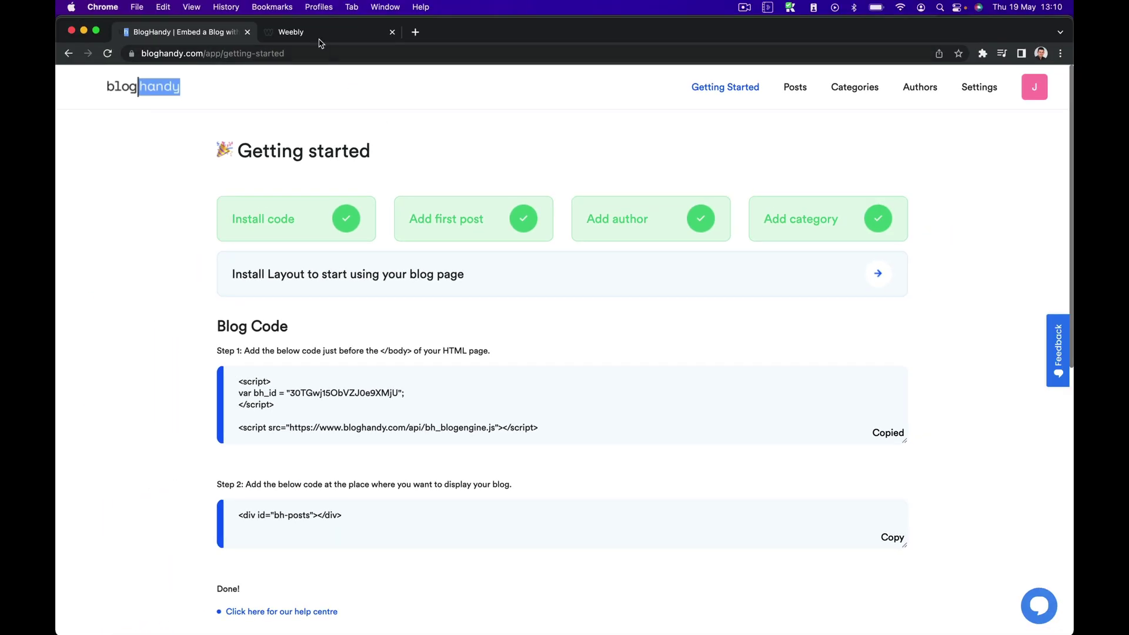
{"action": "left_click", "coordinate": [321, 33]}
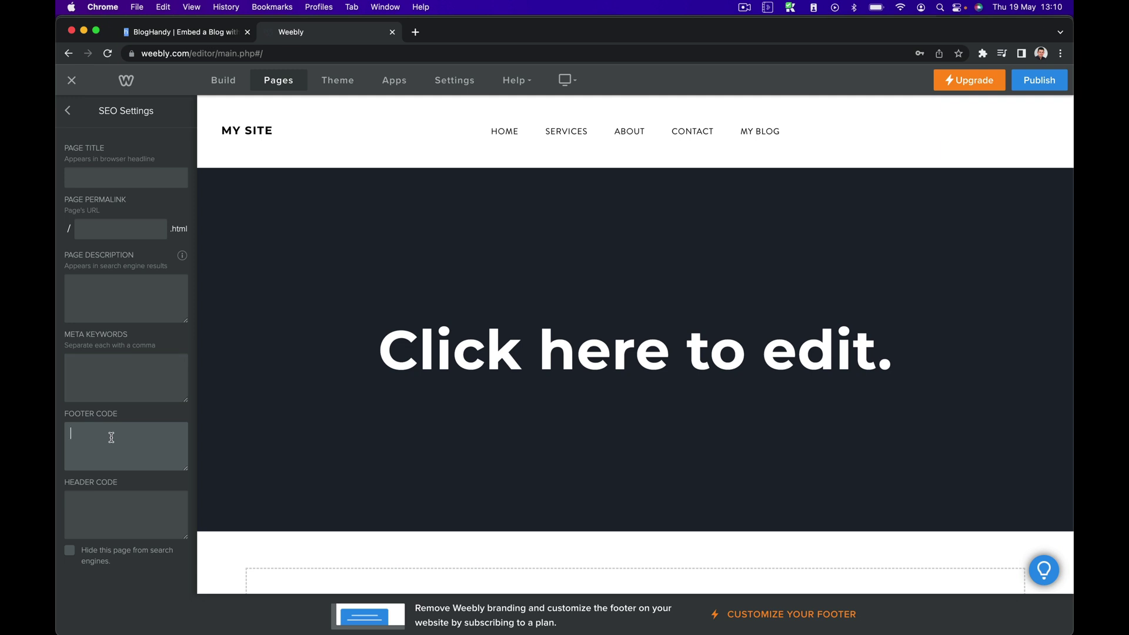
{"action": "key", "text": "super+v"}
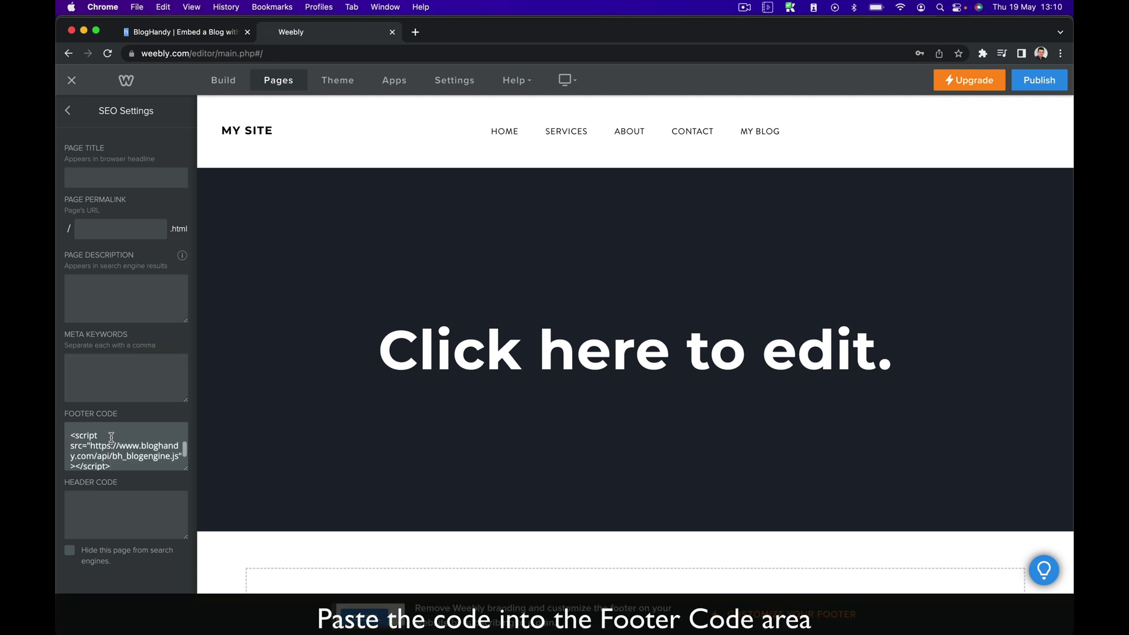
{"action": "scroll", "coordinate": [112, 437], "scroll_direction": "up", "scroll_amount": 3}
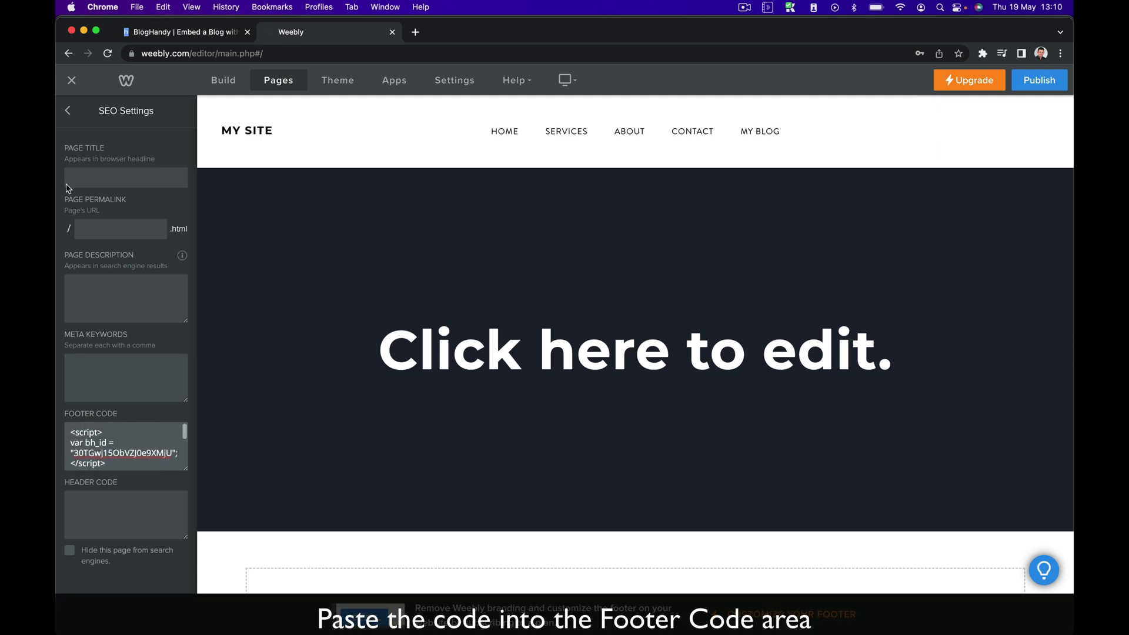
{"action": "left_click", "coordinate": [69, 112]}
{"action": "left_click", "coordinate": [178, 112]}
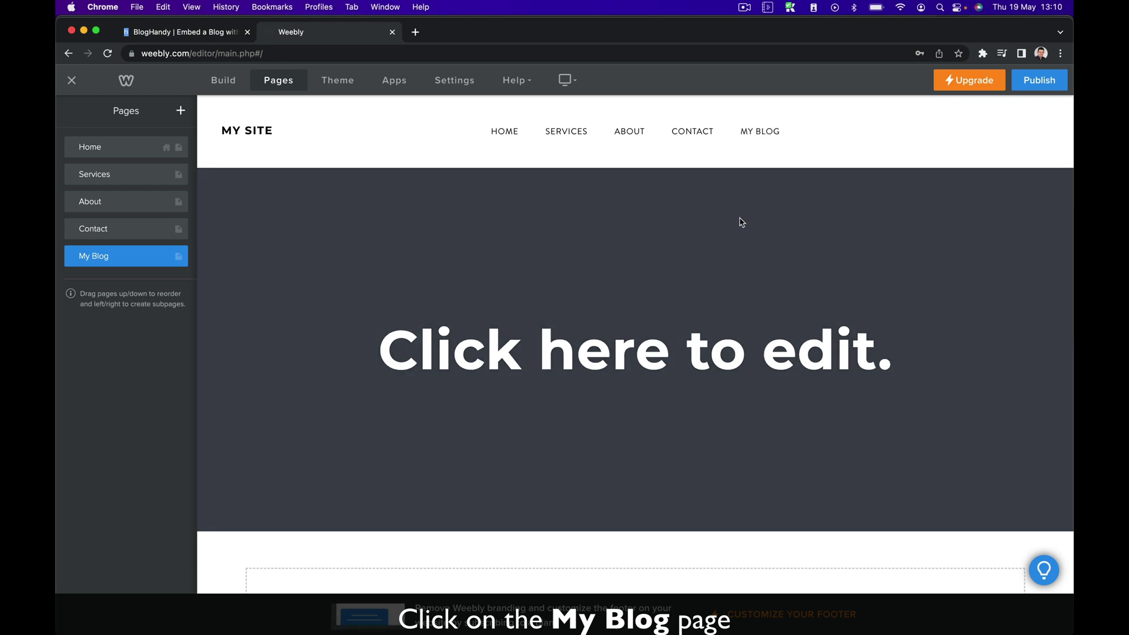
Step: Place an Embed Code element in the empty content area below the My Blog page header
{"action": "scroll", "coordinate": [740, 222], "scroll_direction": "down", "scroll_amount": 5}
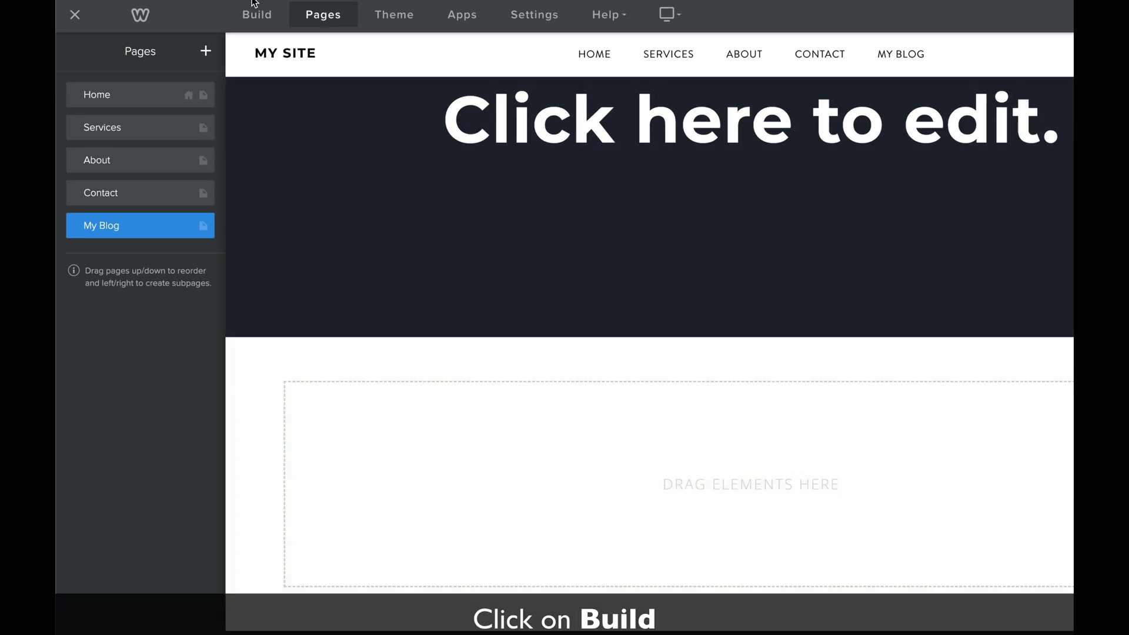
{"action": "left_click", "coordinate": [249, 22]}
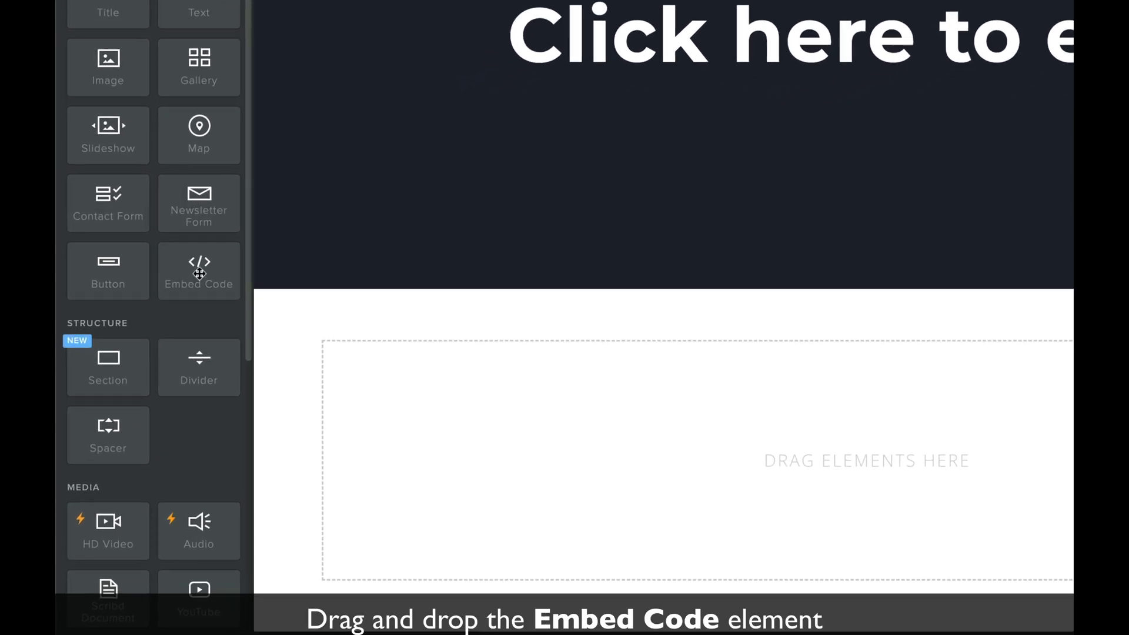
{"action": "left_click_drag", "start_coordinate": [209, 270], "coordinate": [813, 475]}
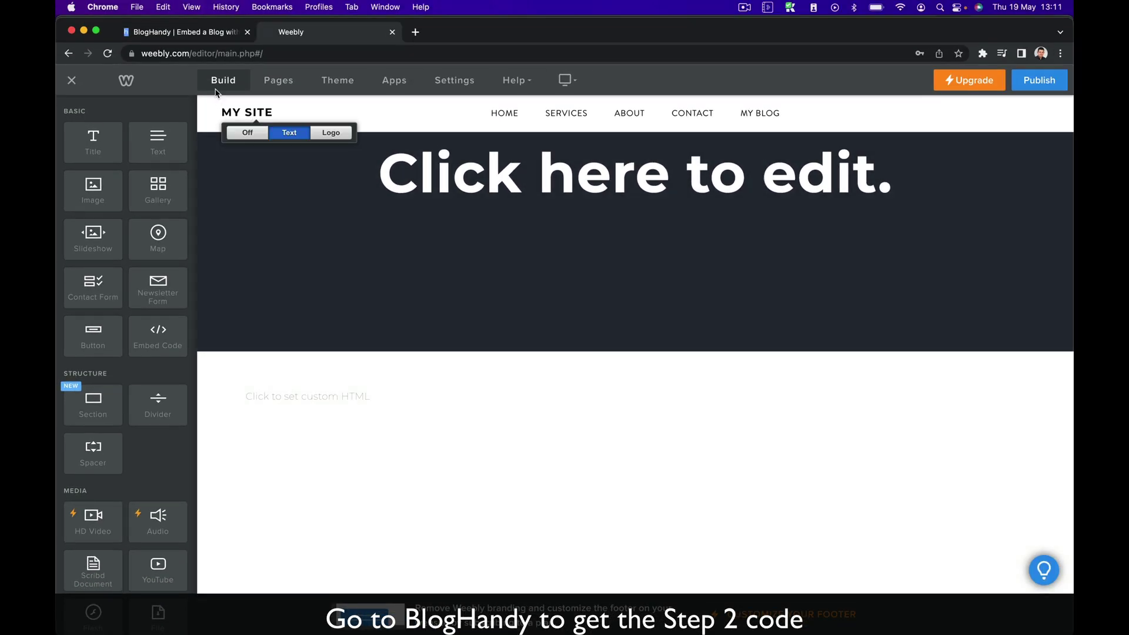
Step: Copy the Step 2 code <div id="bh-posts"></div> from BlogHandy and set it as the embed element's custom HTML in Weebly
{"action": "left_click", "coordinate": [200, 36]}
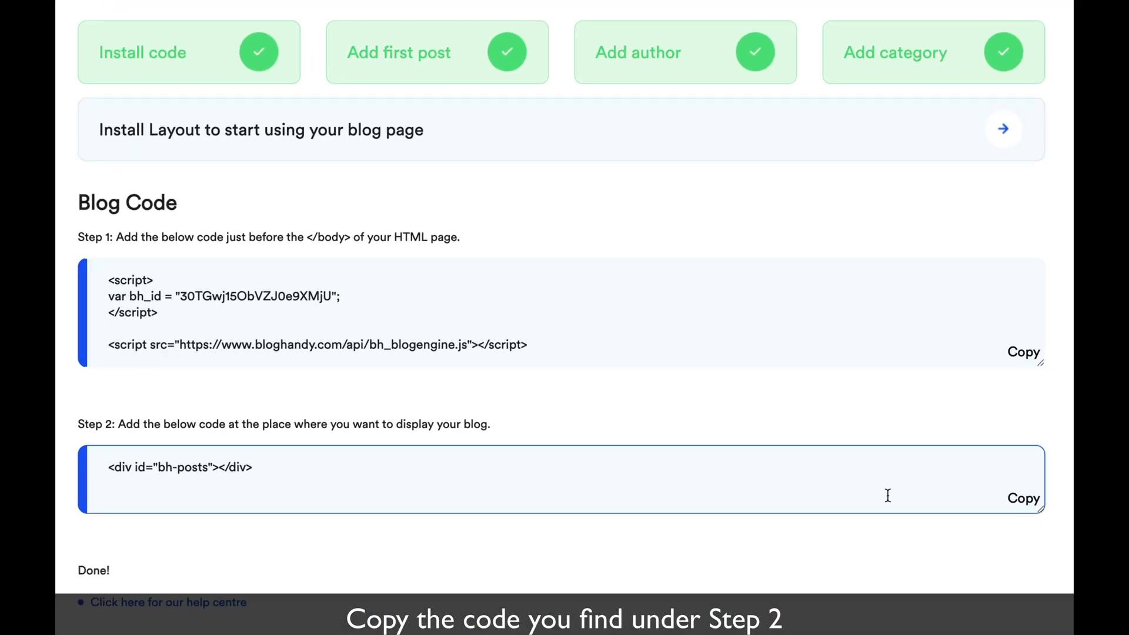
{"action": "left_click", "coordinate": [1026, 500]}
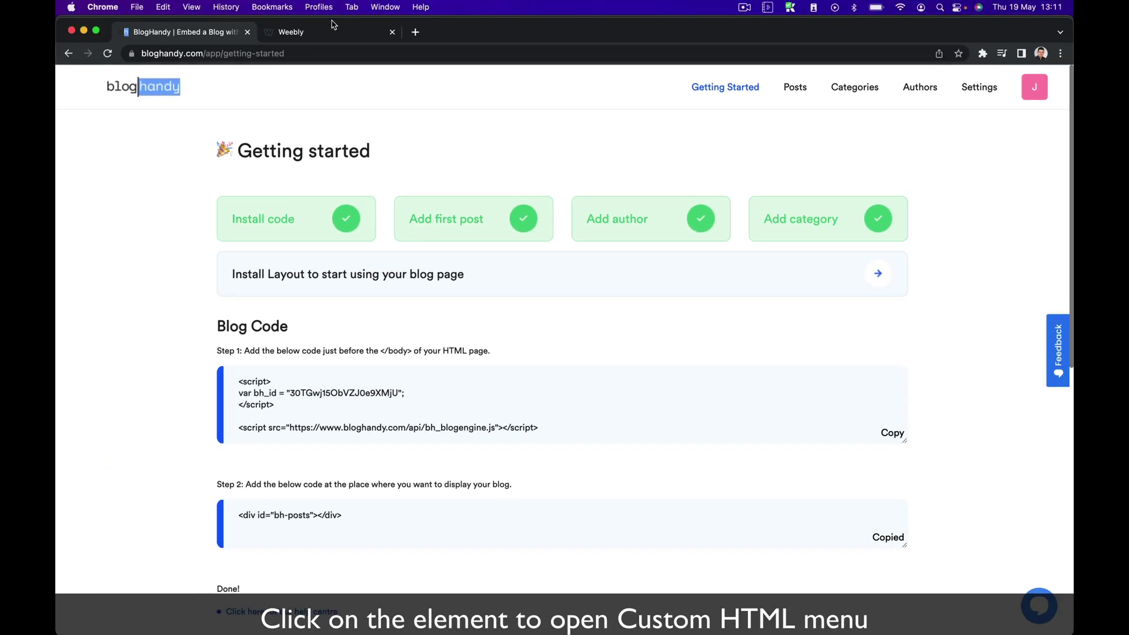
{"action": "left_click", "coordinate": [333, 27]}
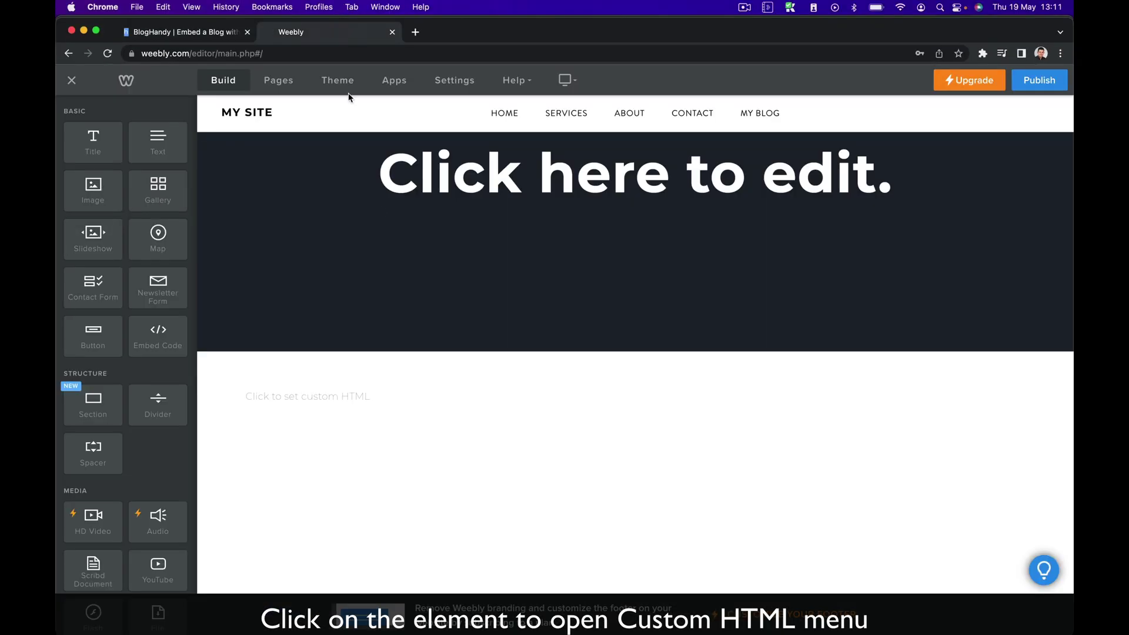
{"action": "left_click", "coordinate": [393, 401]}
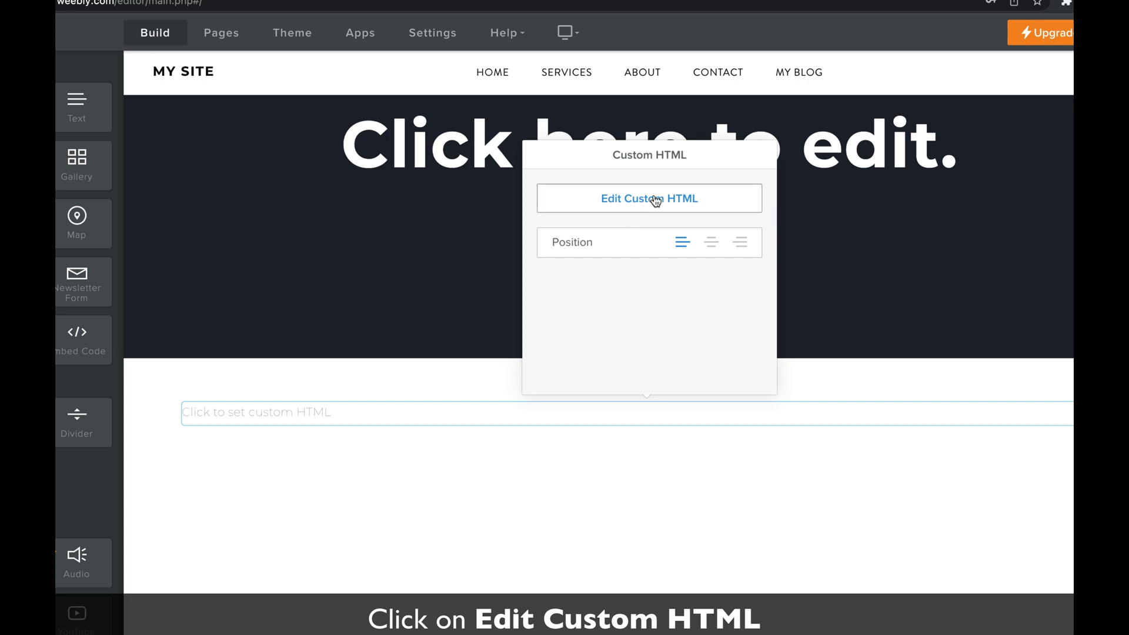
{"action": "left_click", "coordinate": [656, 199]}
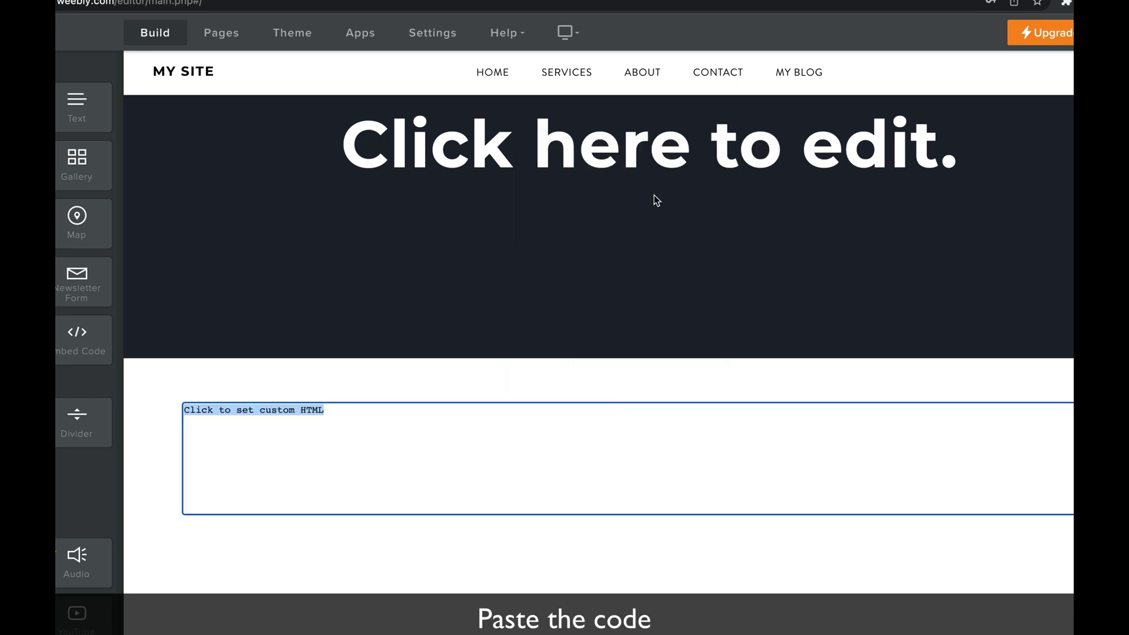
{"action": "key", "text": "ctrl+v"}
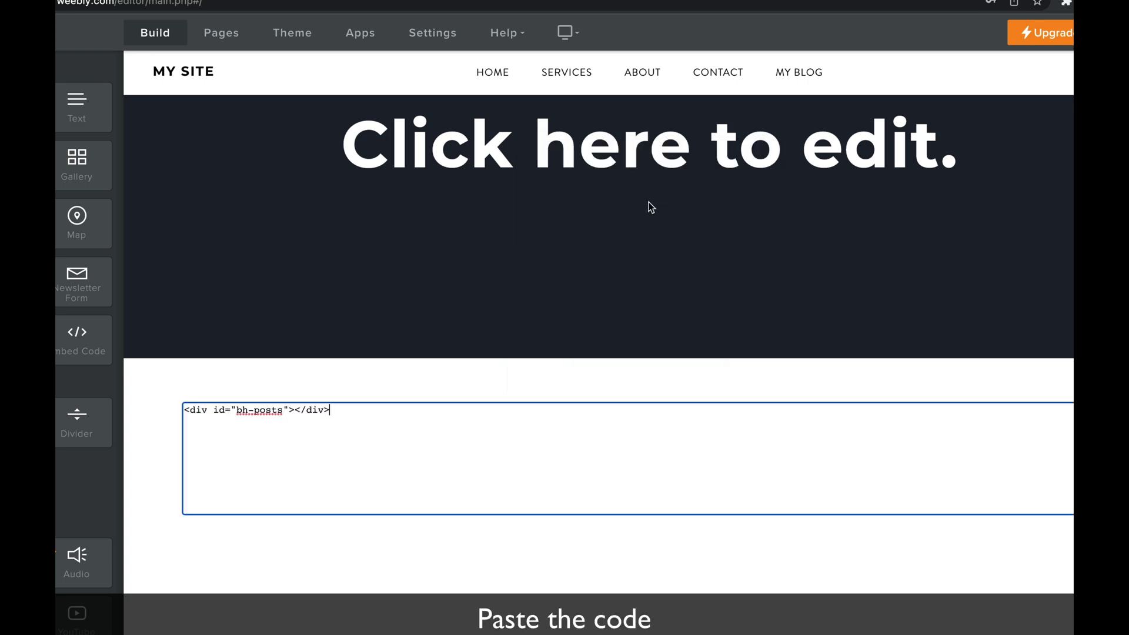
{"action": "left_click", "coordinate": [432, 596]}
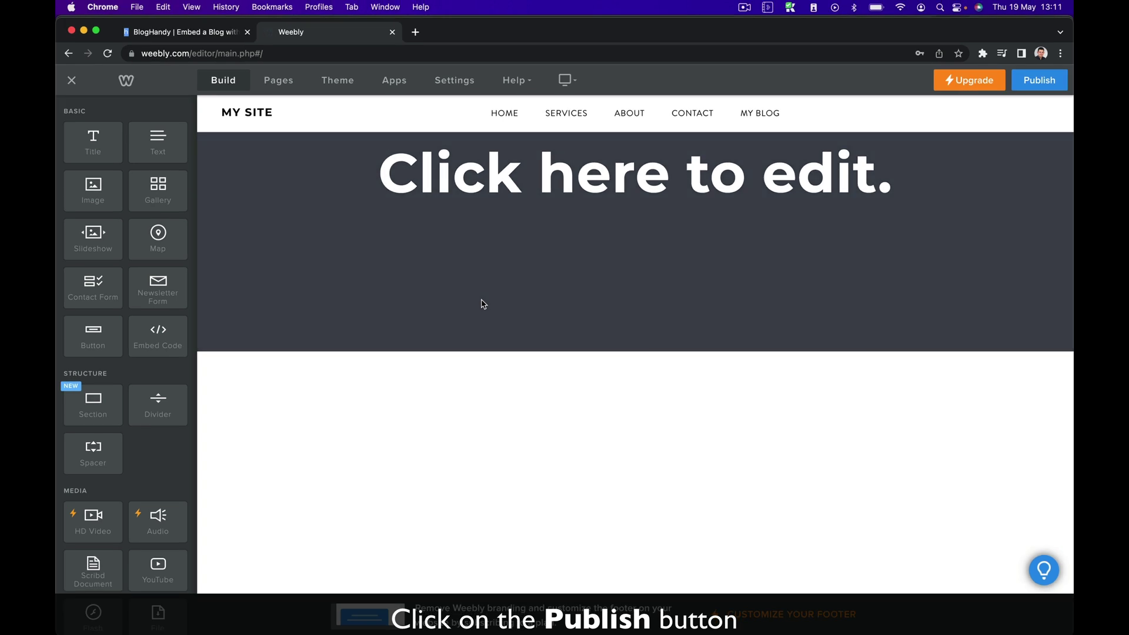
Step: Publish the website and view the My Blog page on the live site
{"action": "left_click", "coordinate": [1034, 78]}
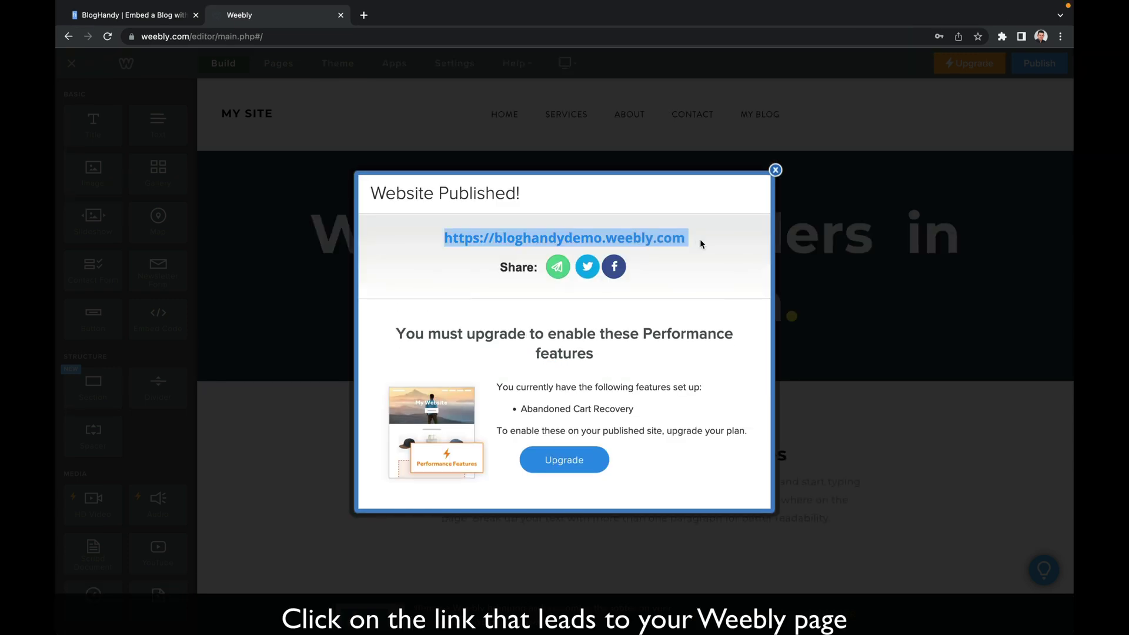
{"action": "left_click", "coordinate": [657, 238]}
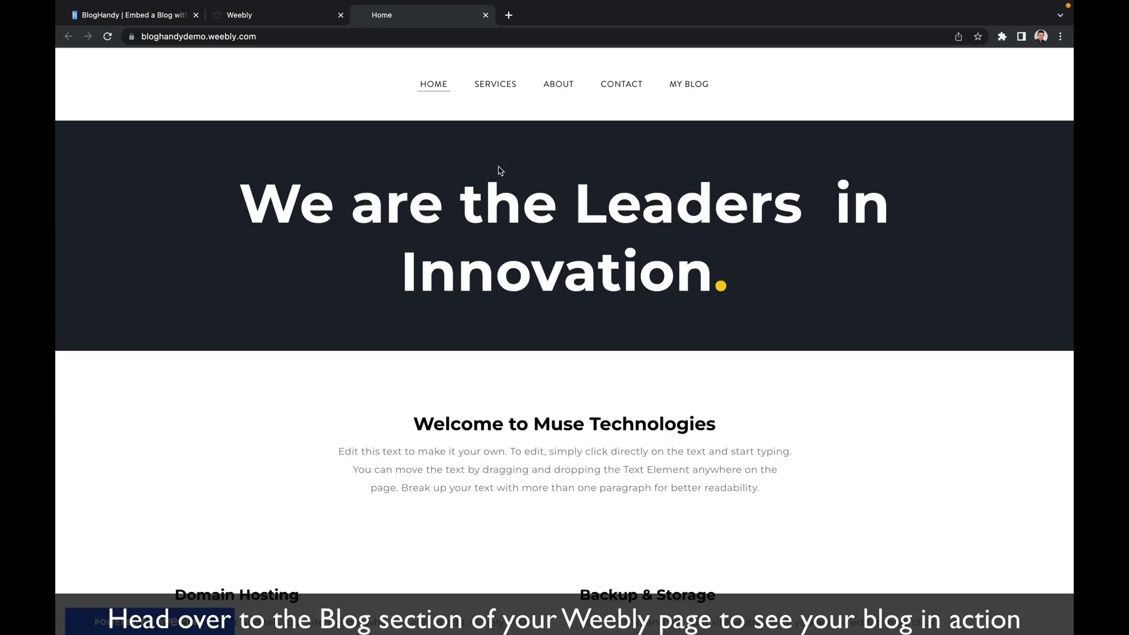
{"action": "left_click", "coordinate": [693, 87]}
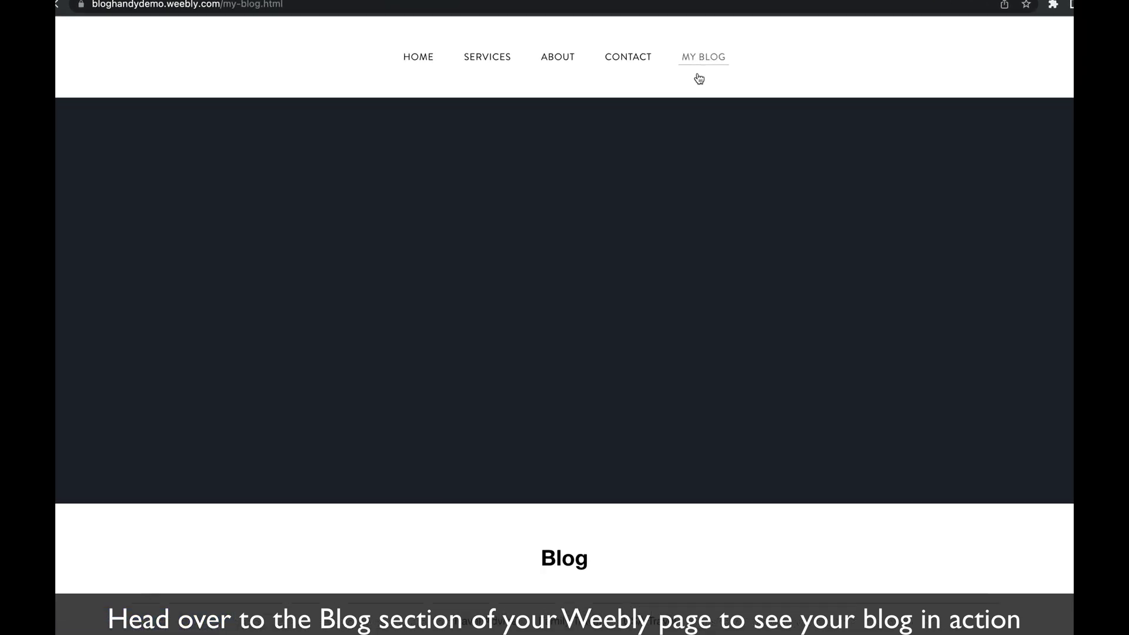
{"action": "scroll", "coordinate": [647, 245], "scroll_direction": "down", "scroll_amount": 5}
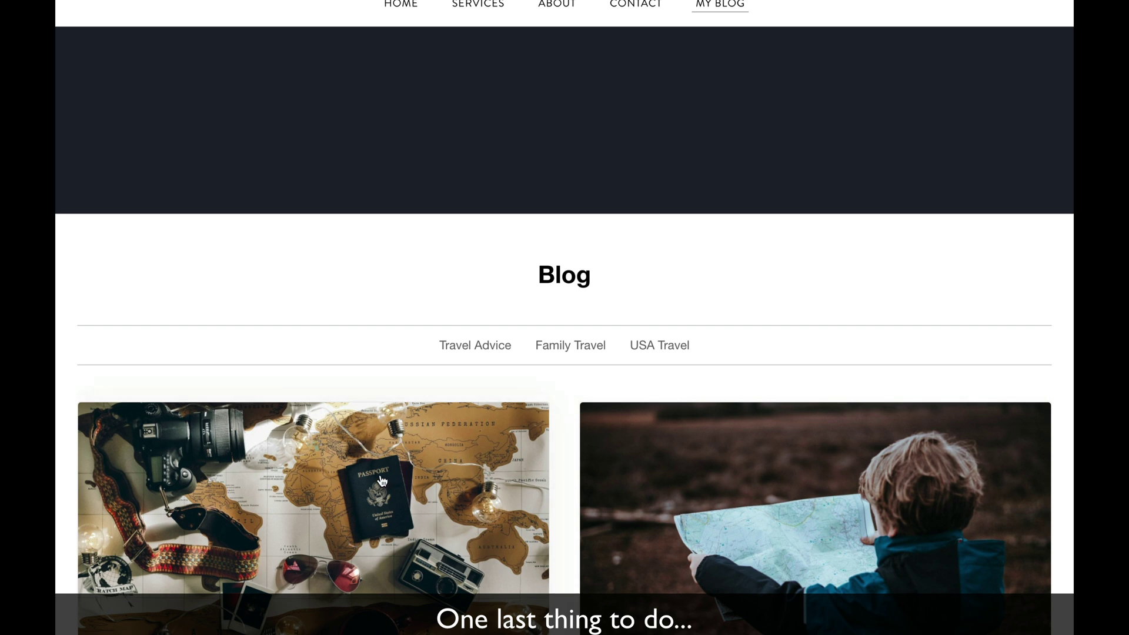
{"action": "scroll", "coordinate": [381, 482], "scroll_direction": "up", "scroll_amount": 5}
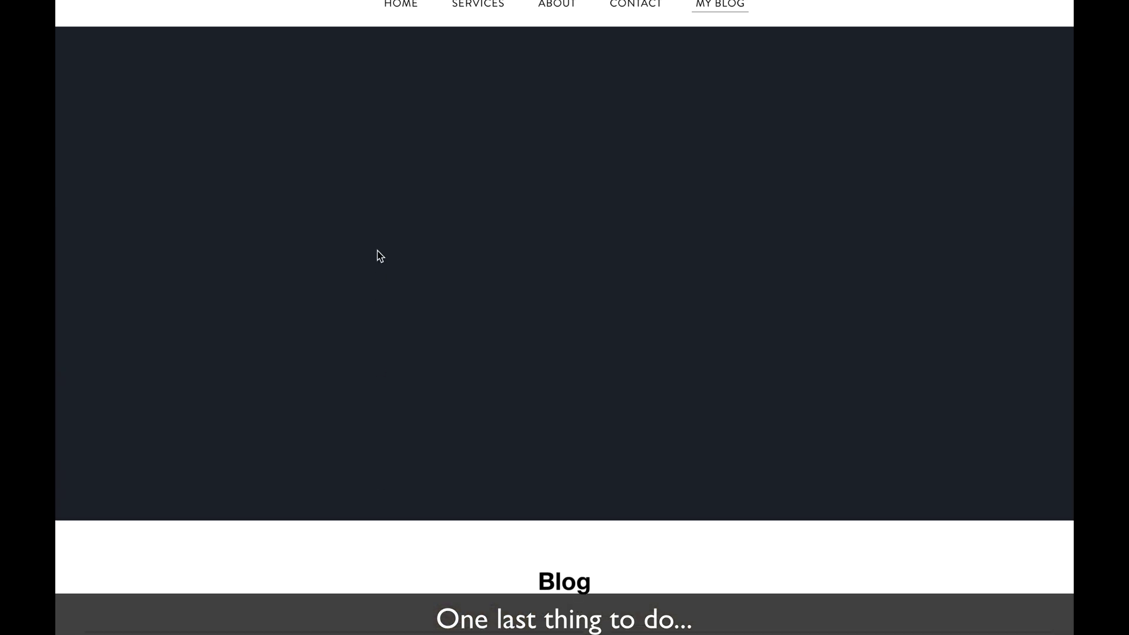
{"action": "left_click", "coordinate": [508, 25]}
{"action": "key", "text": "ctrl+c"}
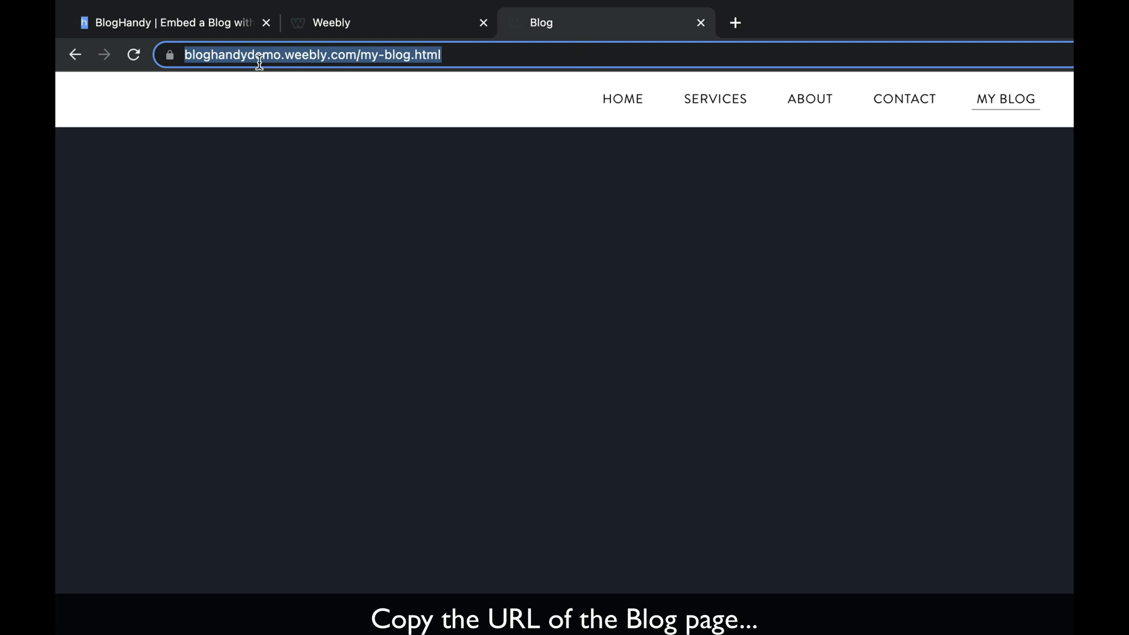
{"action": "left_click", "coordinate": [199, 23]}
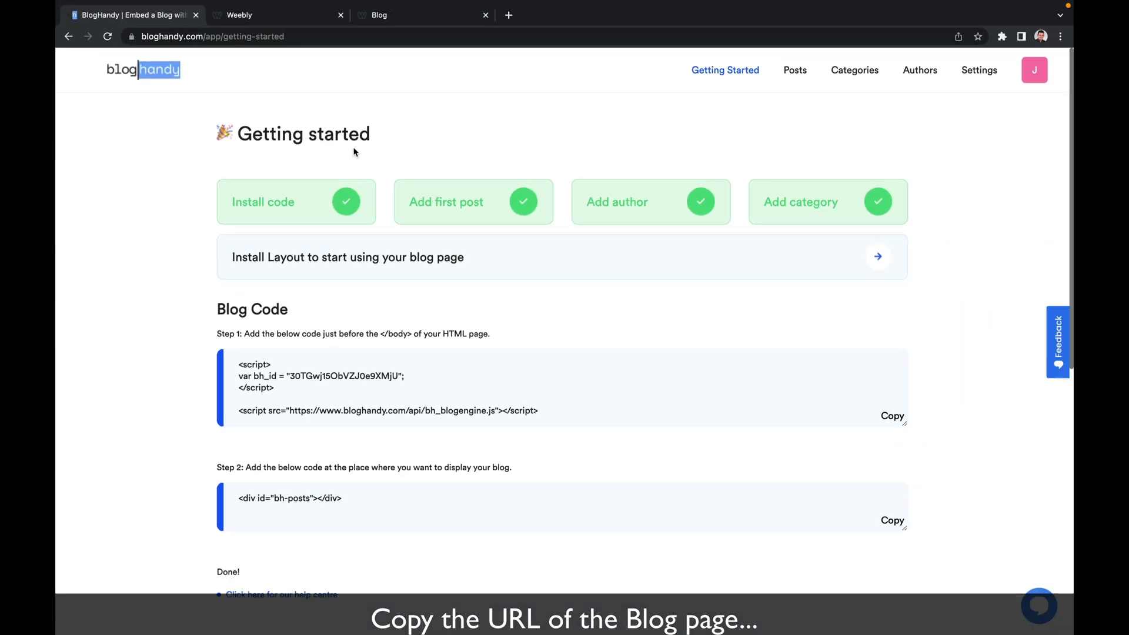
{"action": "left_click", "coordinate": [981, 77]}
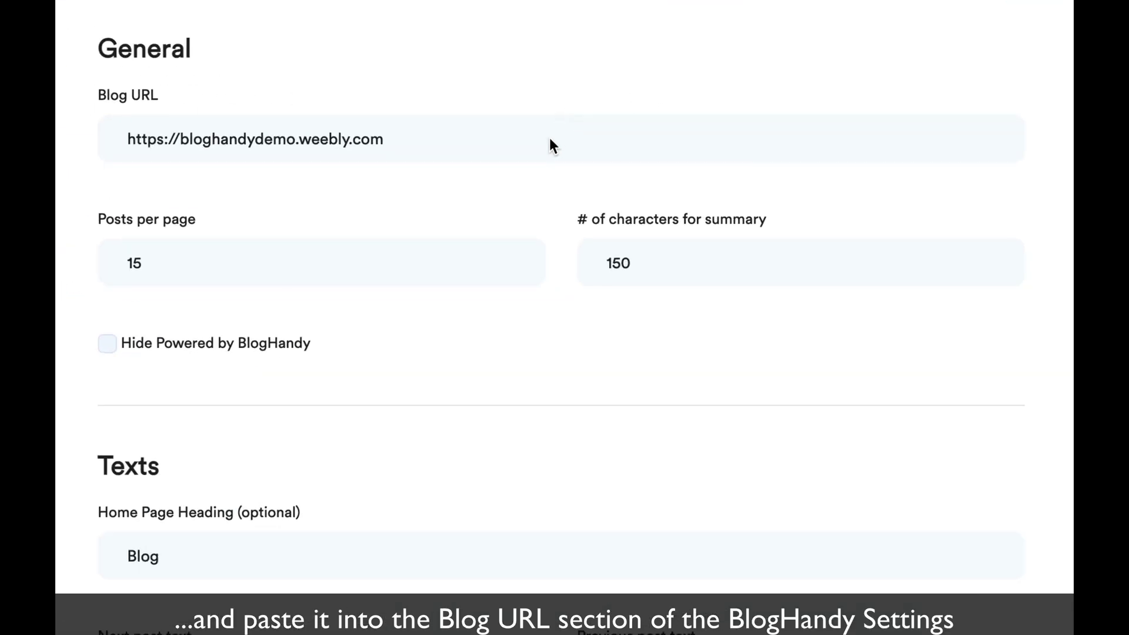
{"action": "left_click", "coordinate": [487, 139]}
{"action": "left_click_drag", "start_coordinate": [487, 138], "coordinate": [126, 139]}
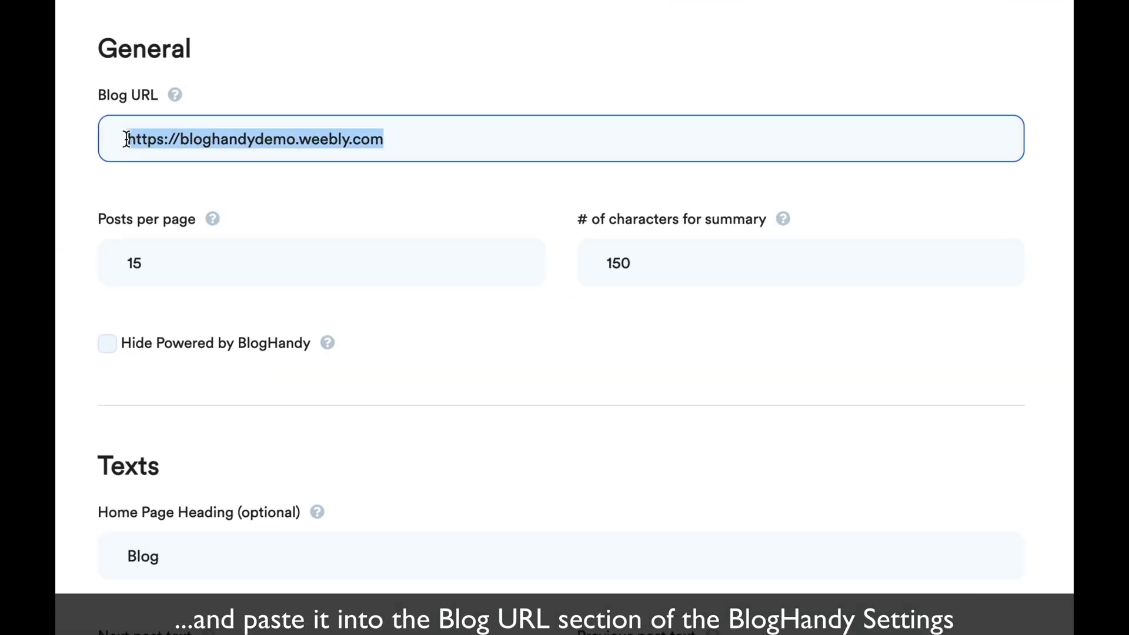
{"action": "key", "text": "ctrl+v"}
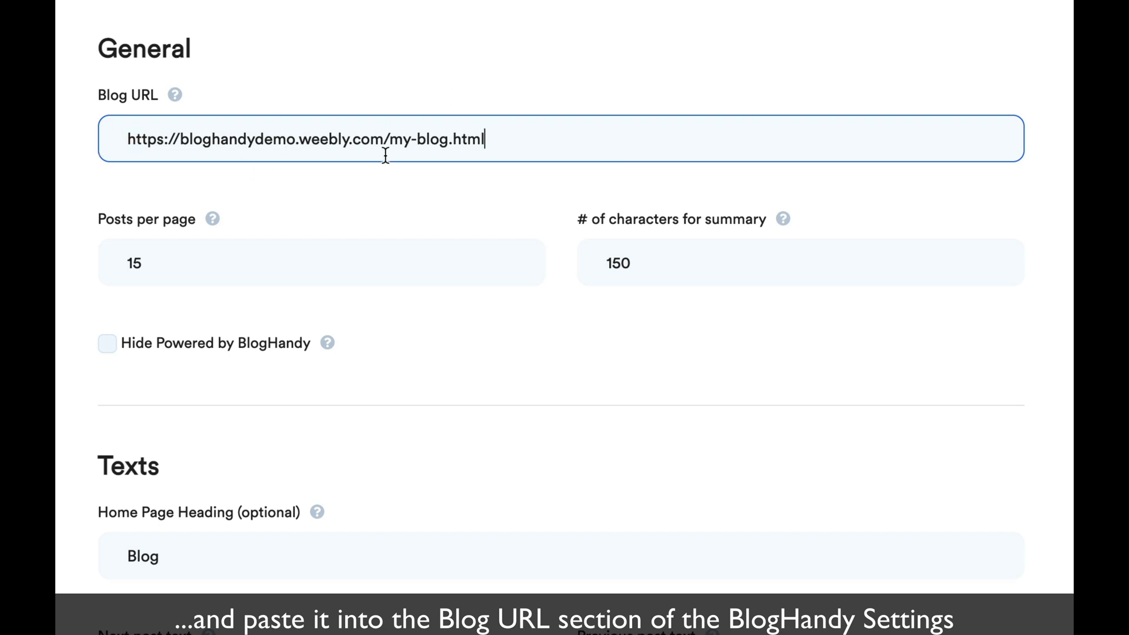
{"action": "scroll", "coordinate": [453, 209], "scroll_direction": "down", "scroll_amount": 15}
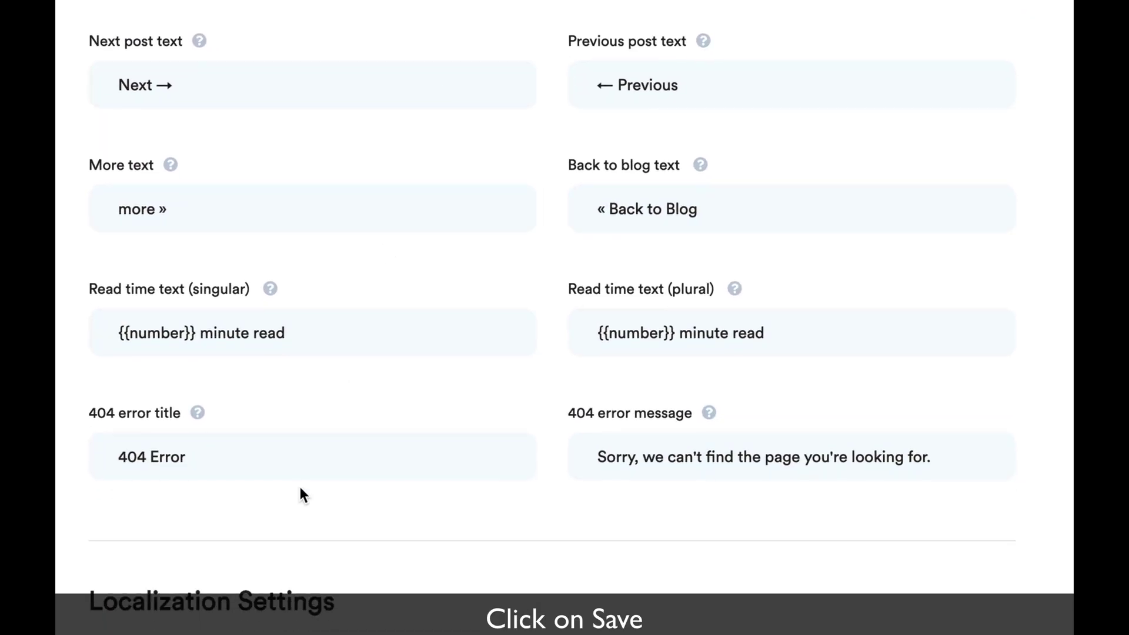
{"action": "left_click", "coordinate": [225, 541]}
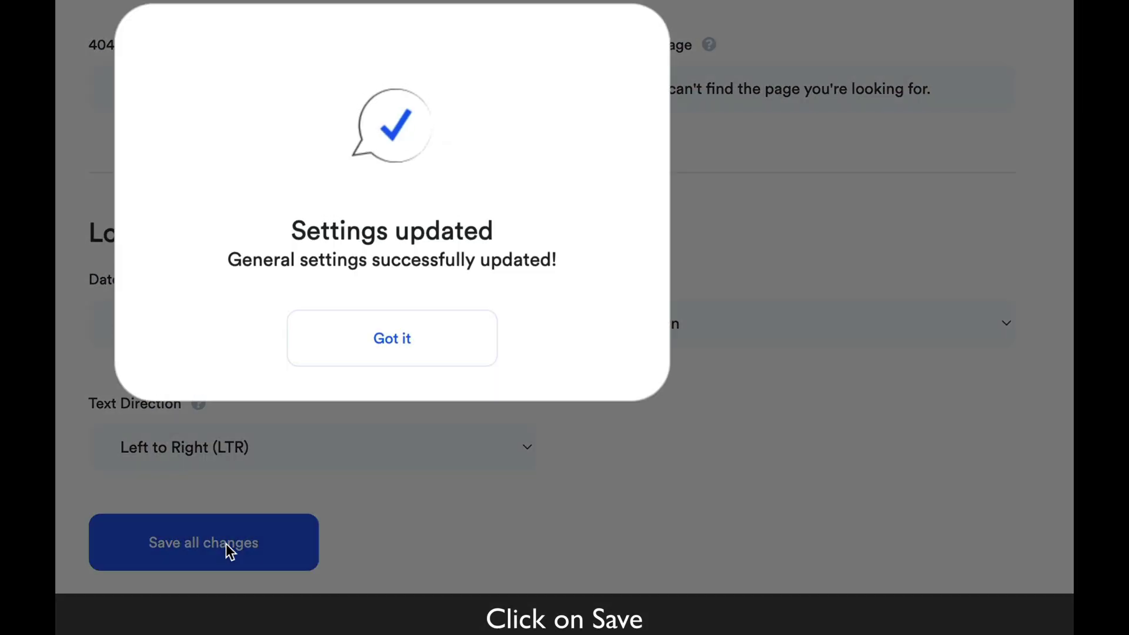
Step: Dismiss the settings confirmation in BlogHandy and review the embedded blog's post list on the live My Blog page
{"action": "left_click", "coordinate": [415, 357]}
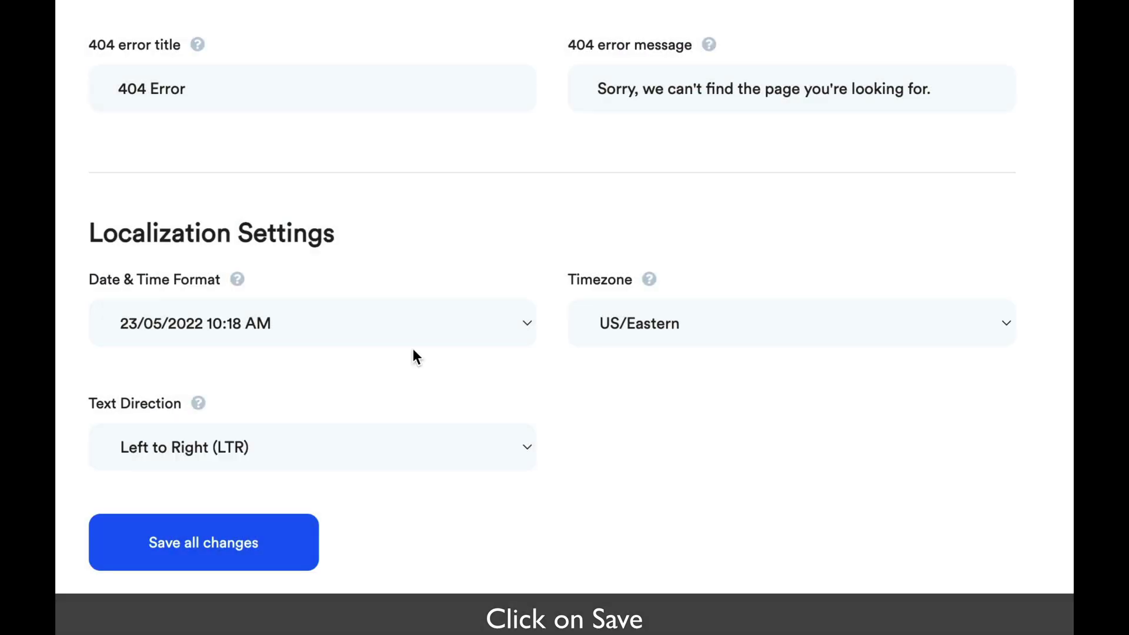
{"action": "scroll", "coordinate": [414, 355], "scroll_direction": "up", "scroll_amount": 15}
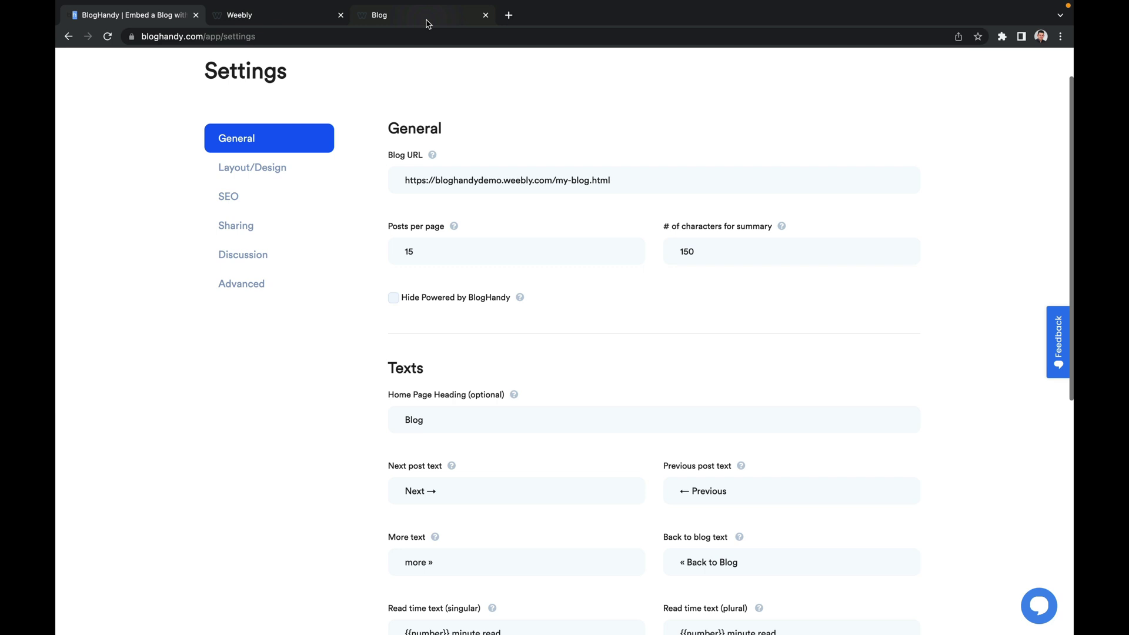
{"action": "left_click", "coordinate": [428, 24]}
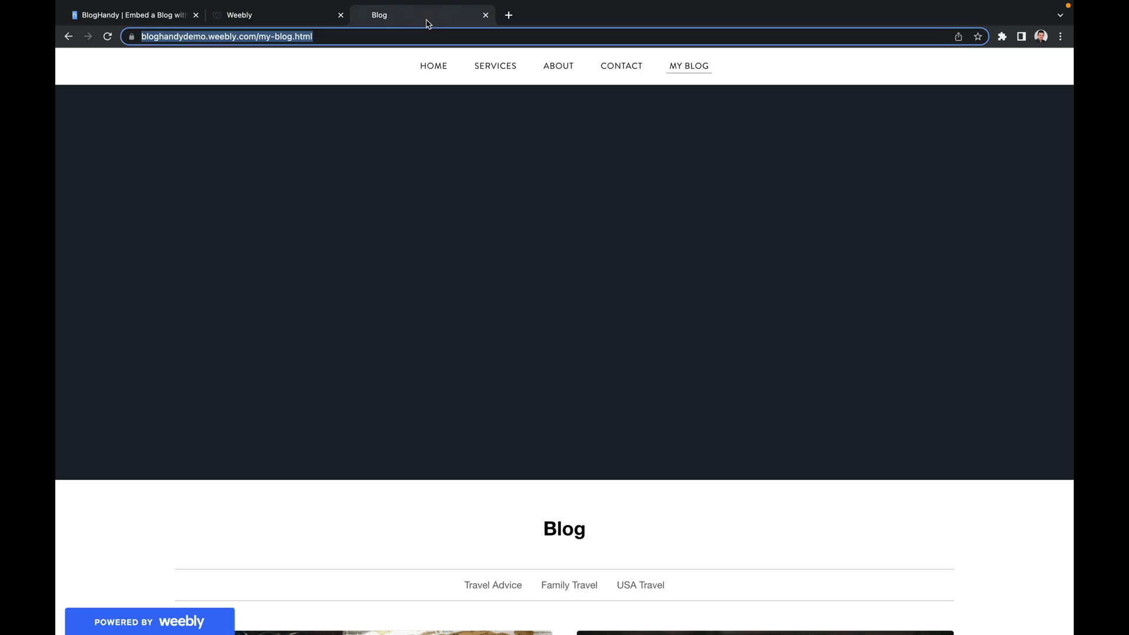
{"action": "scroll", "coordinate": [492, 252], "scroll_direction": "down", "scroll_amount": 5}
{"action": "scroll", "coordinate": [492, 252], "scroll_direction": "down", "scroll_amount": 2}
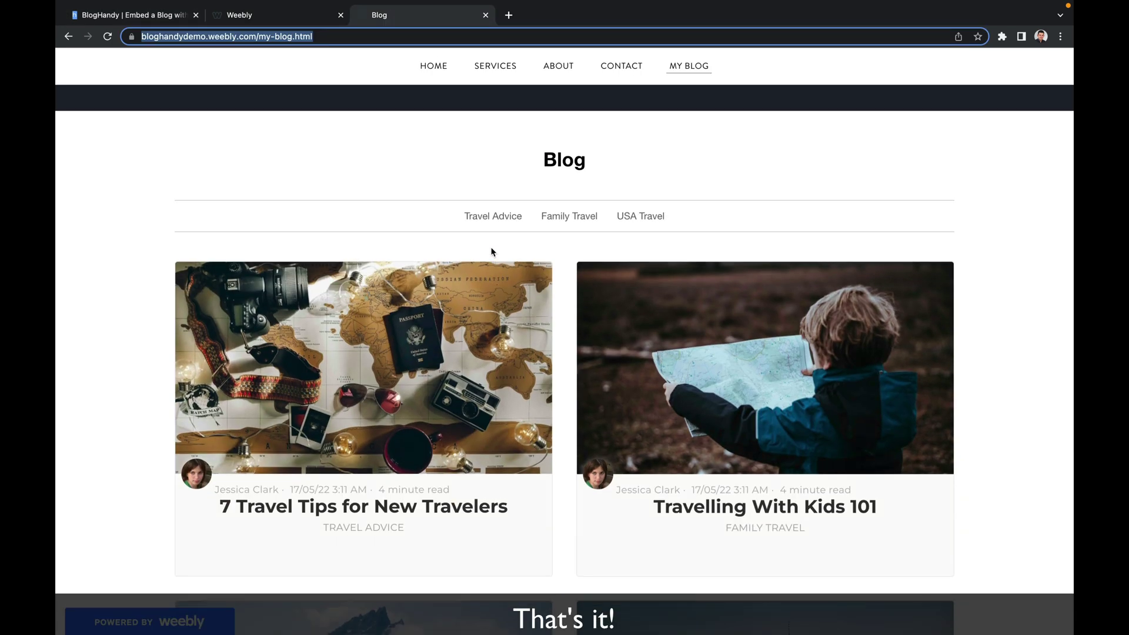
{"action": "scroll", "coordinate": [492, 252], "scroll_direction": "down", "scroll_amount": 4}
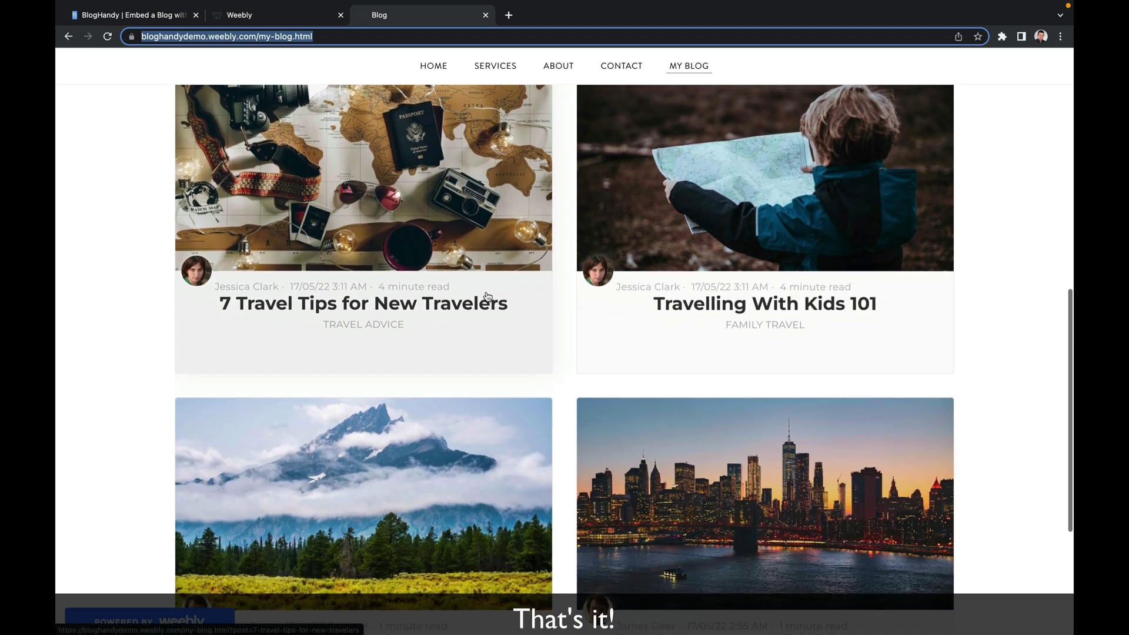
Step: Open the post "7 Travel Tips for New Travelers" on the live blog and look through its content
{"action": "left_click", "coordinate": [442, 294]}
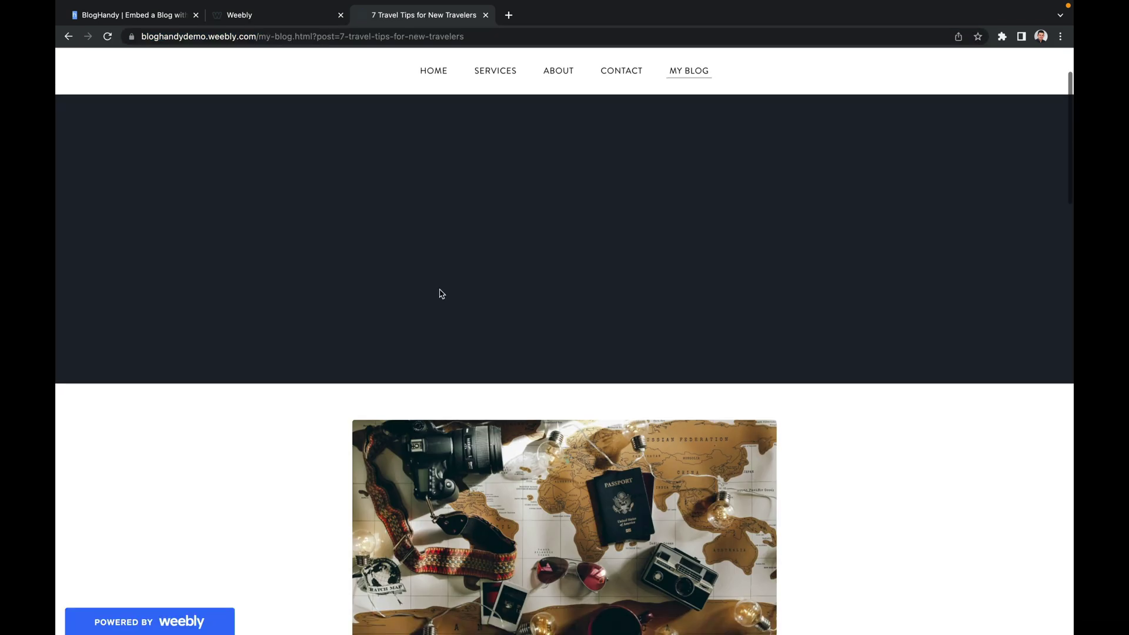
{"action": "scroll", "coordinate": [441, 293], "scroll_direction": "down", "scroll_amount": 13}
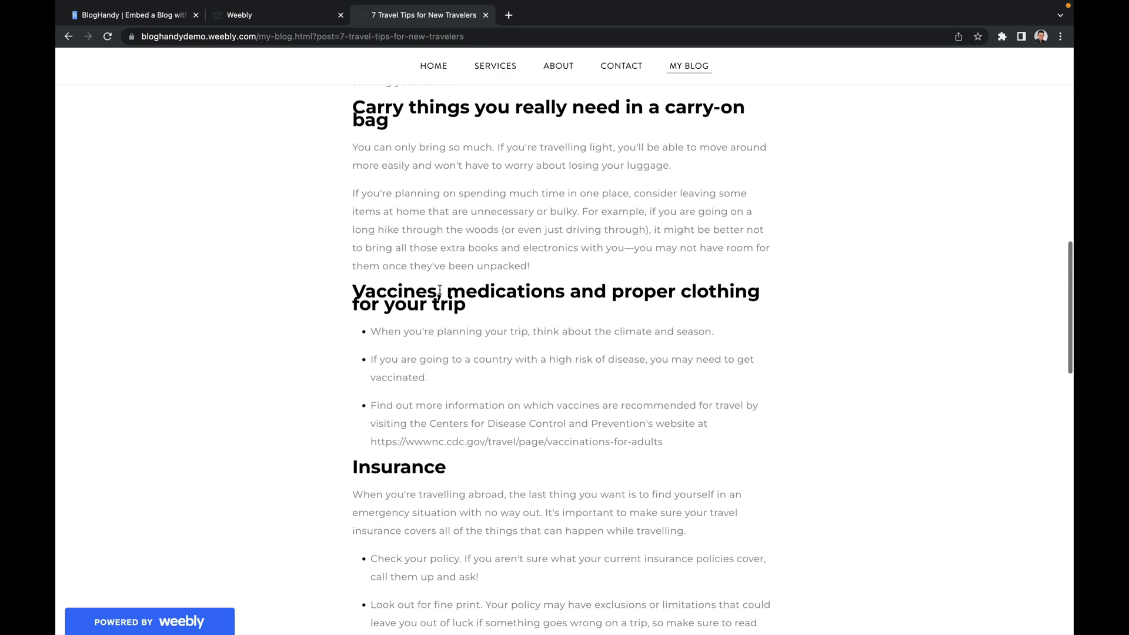
{"action": "scroll", "coordinate": [440, 290], "scroll_direction": "down", "scroll_amount": 5}
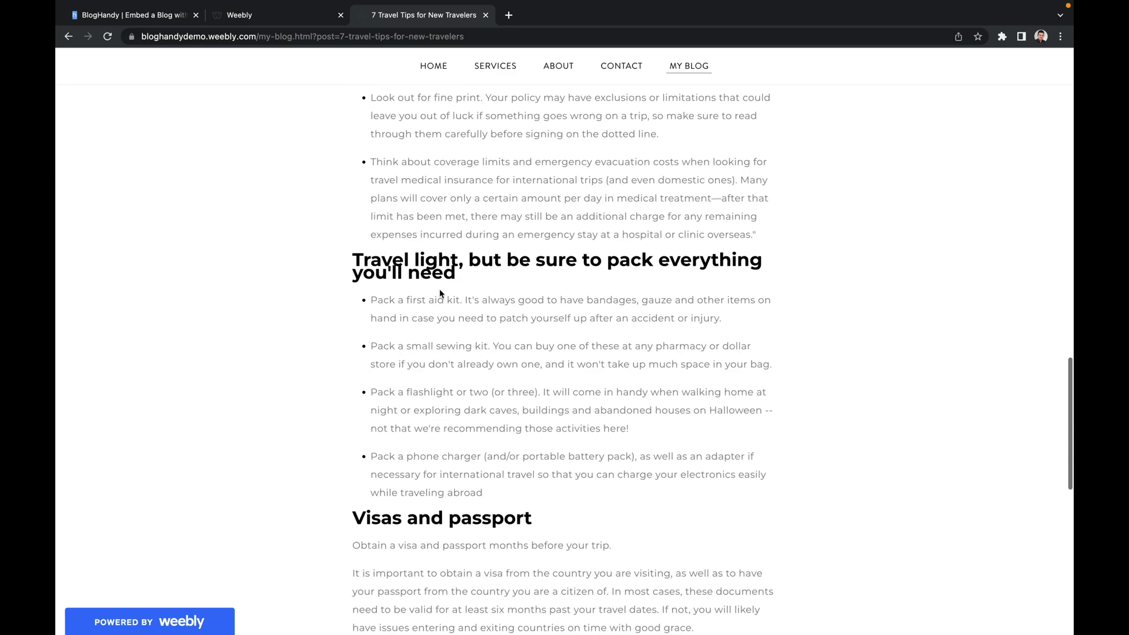